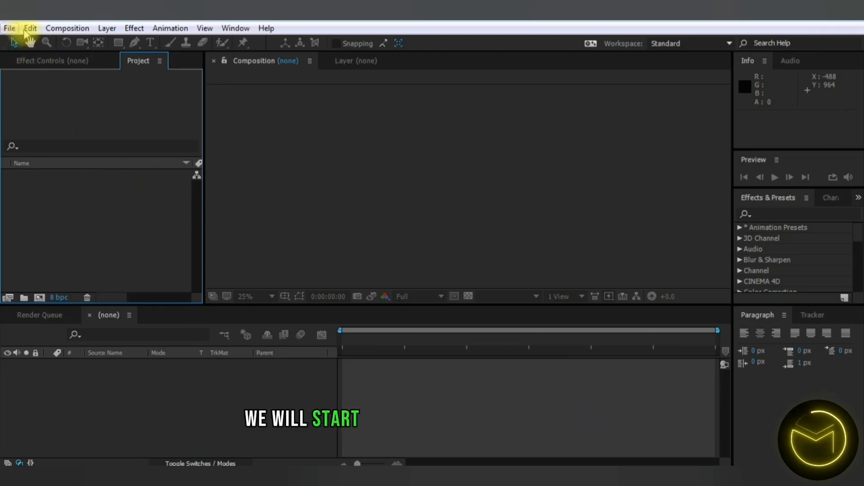
- Create a new composition and place the blue gradient studio banner image in it as a layer
click(67, 28)
click(114, 51)
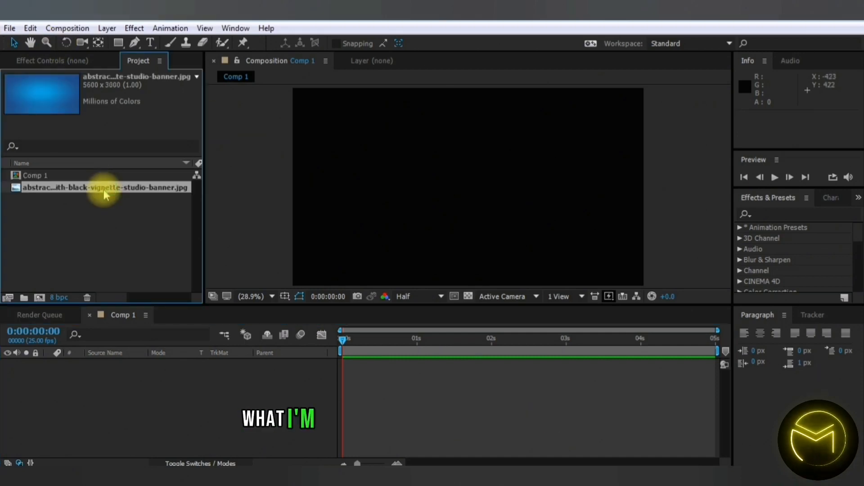
drag(104, 189, 133, 366)
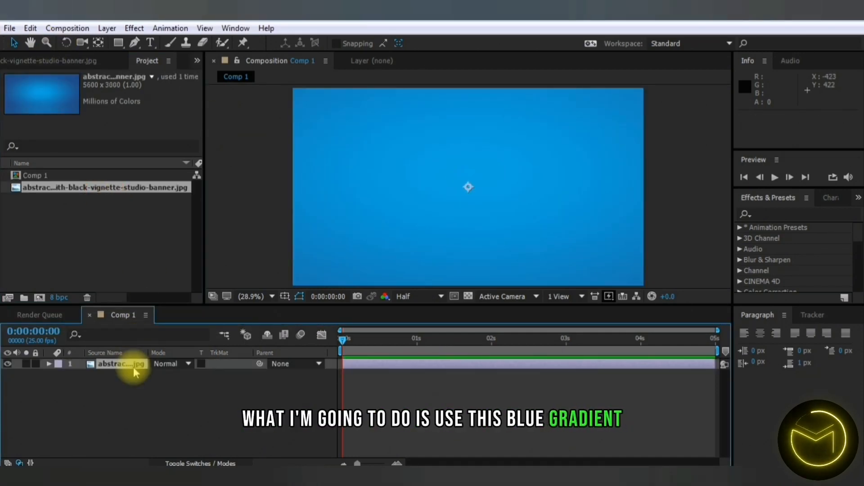
- Add the text LIQUID over the background and pre-compose the text and image layers as Original
click(153, 47)
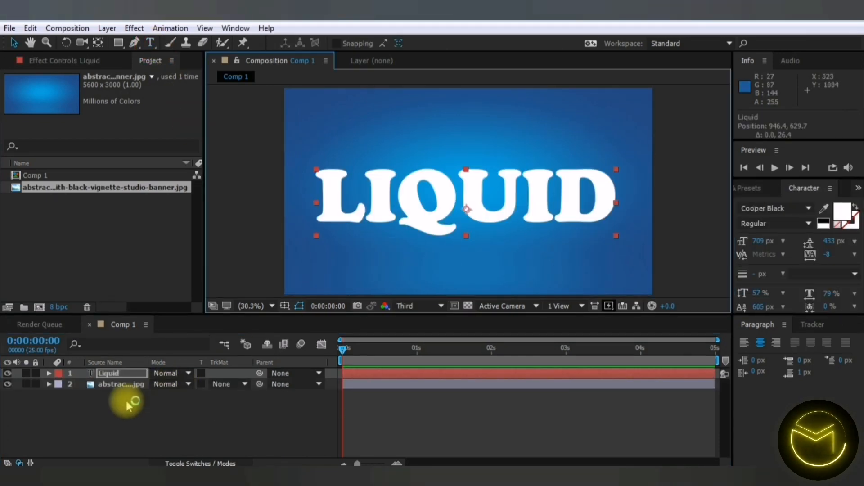
shift+click(121, 384)
right_click(123, 382)
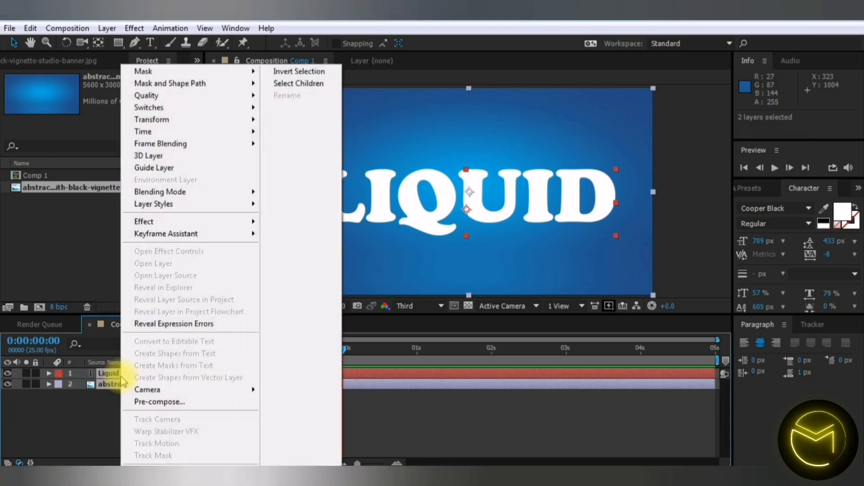
click(171, 407)
text(Original)
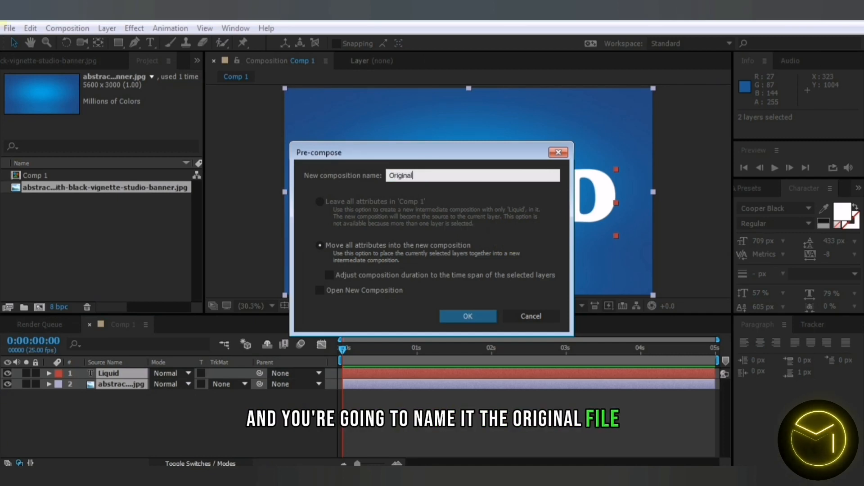
key(Return)
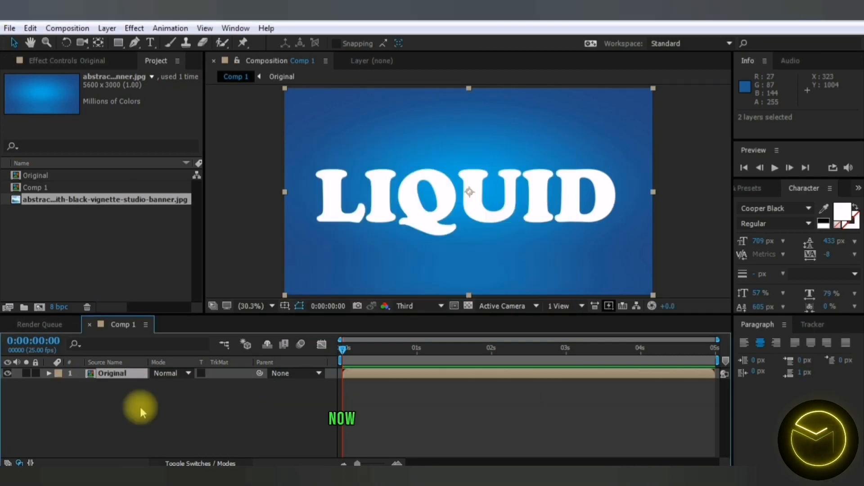
- Duplicate the Original layer in Comp 1 and rename the upper copy Liquid
click(116, 374)
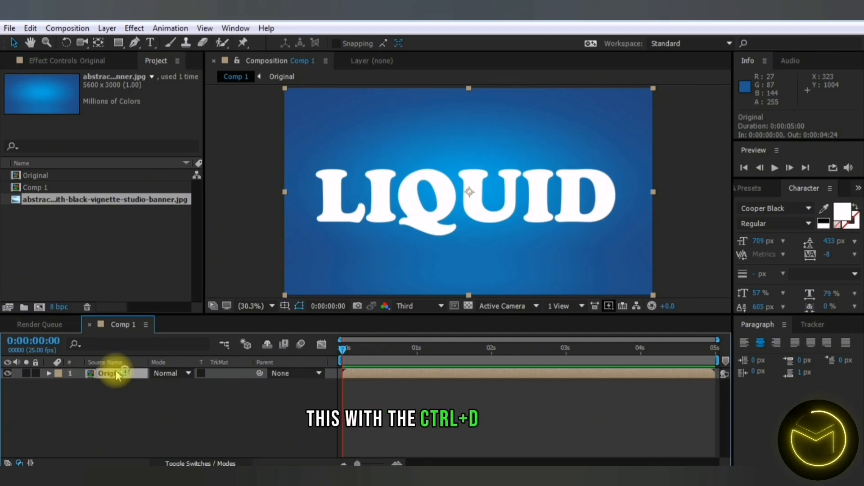
key(ctrl+d)
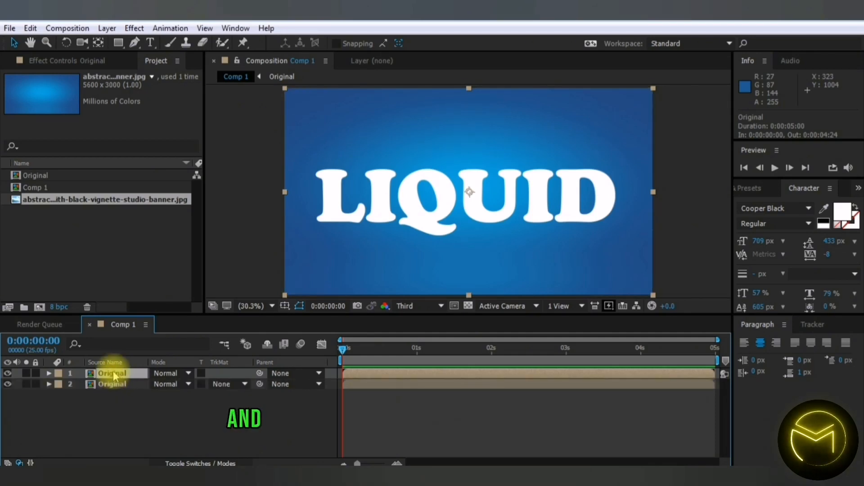
right_click(112, 374)
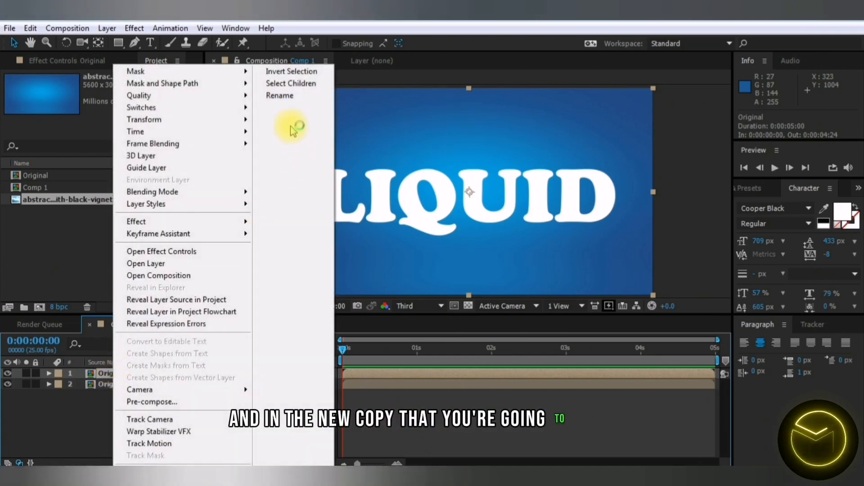
click(290, 94)
text(Liquid)
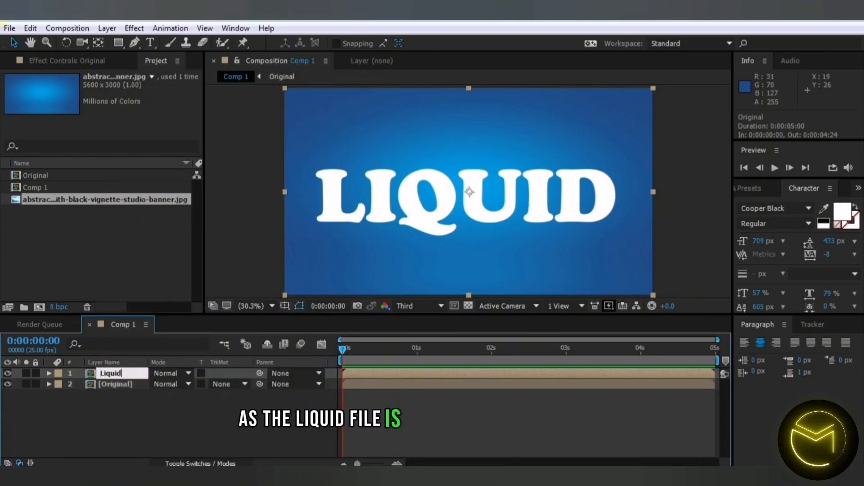
click(155, 420)
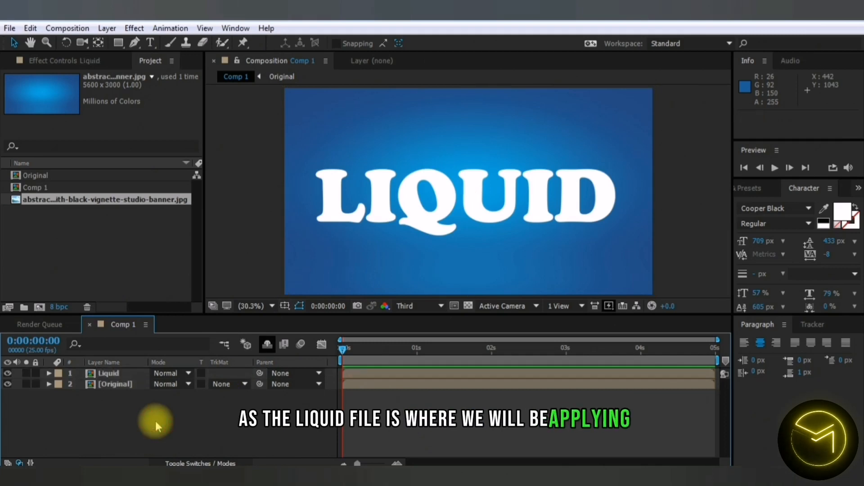
- Search the effects for cc mr and apply CC Mr. Mercury to the Pre-comp 1 layer inside the Original composition
click(112, 374)
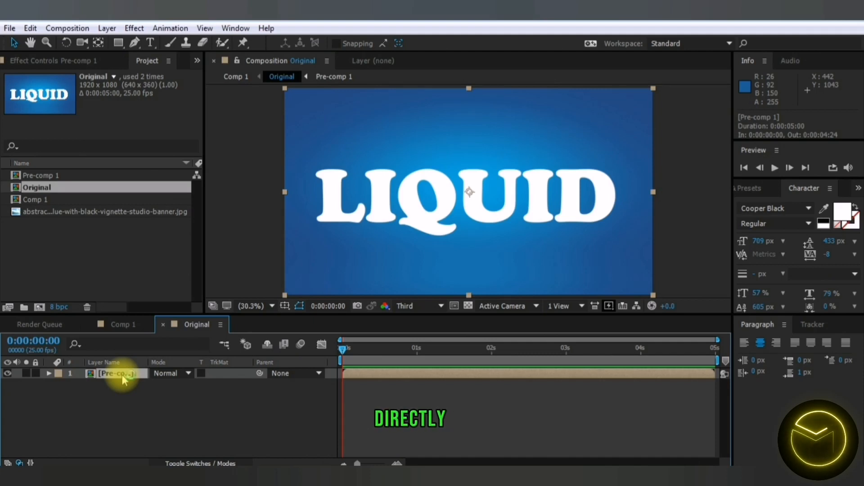
click(747, 189)
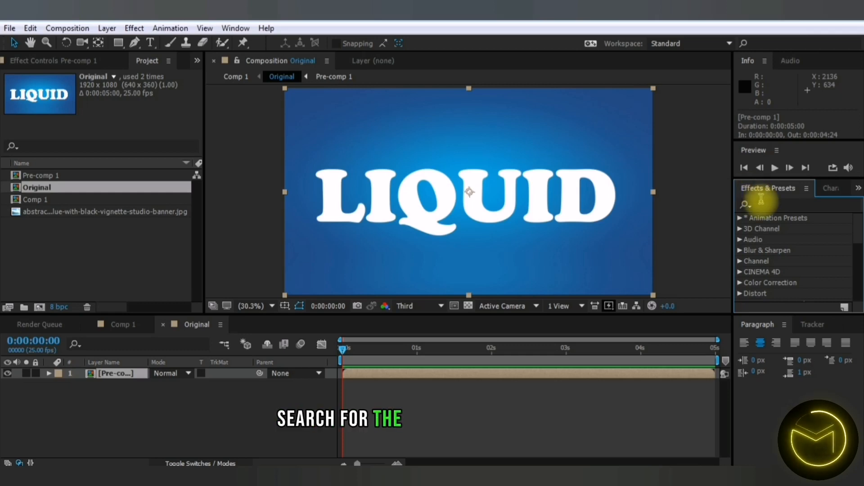
click(762, 203)
text(cc mr)
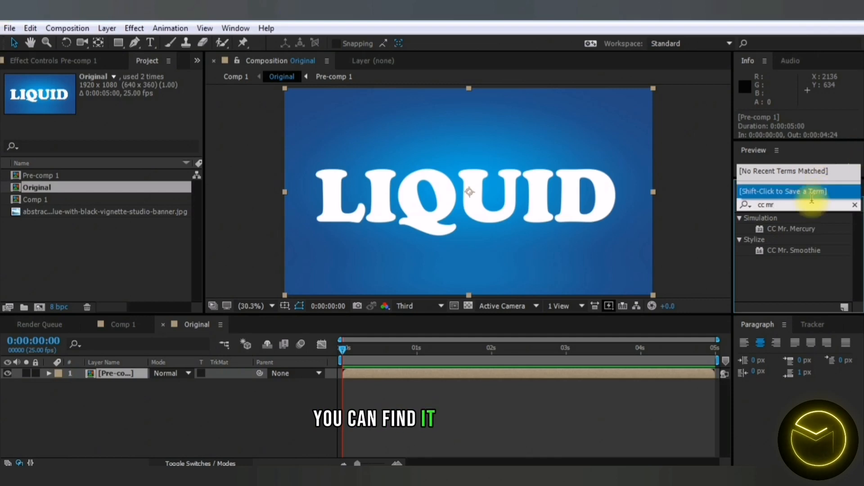
click(808, 230)
drag(809, 230, 131, 374)
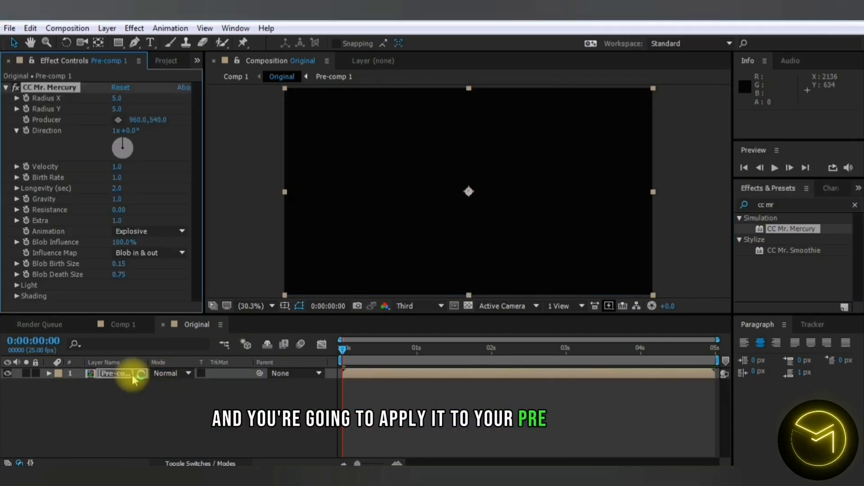
- At 0:00:02:06, set CC Mr. Mercury's Radius X to 95 and Radius Y to 49
click(511, 350)
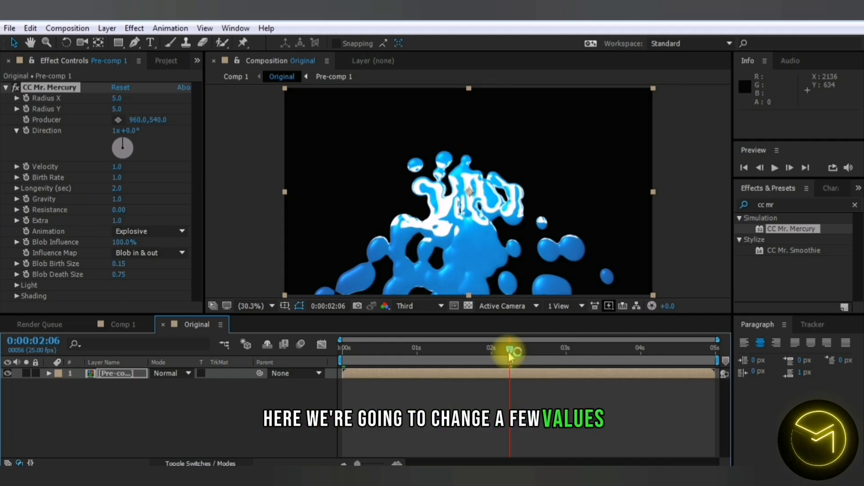
click(158, 230)
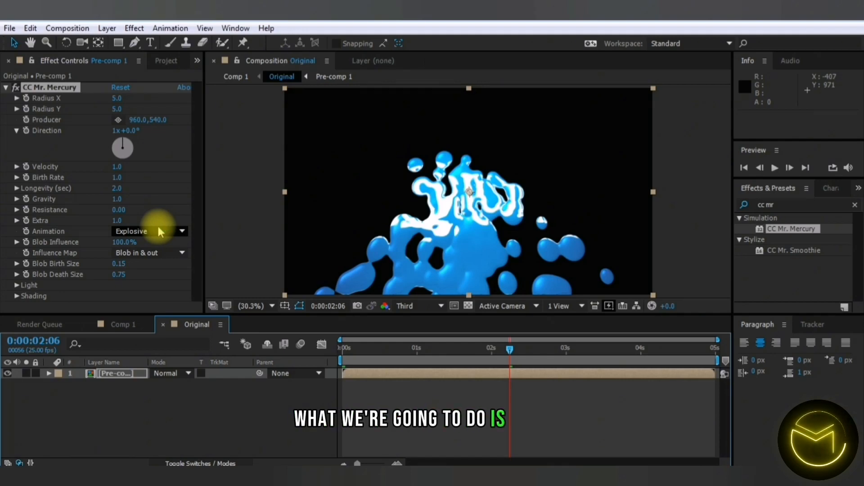
click(120, 99)
drag(120, 99, 175, 102)
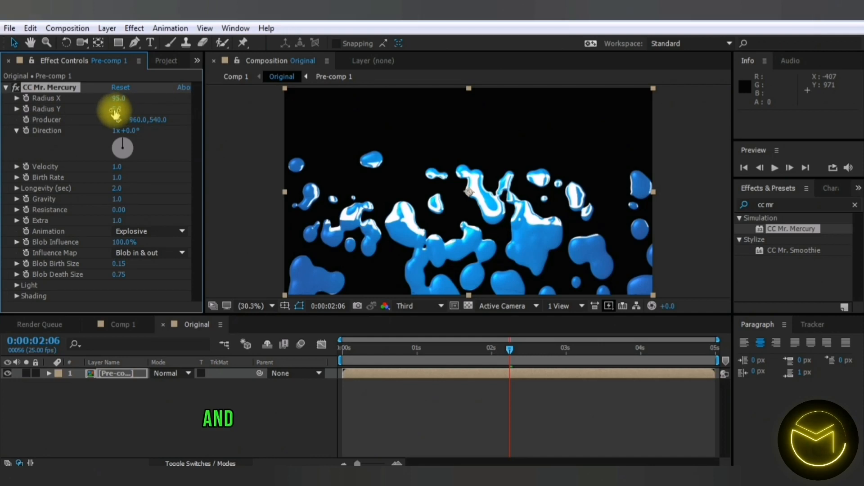
drag(115, 115, 142, 110)
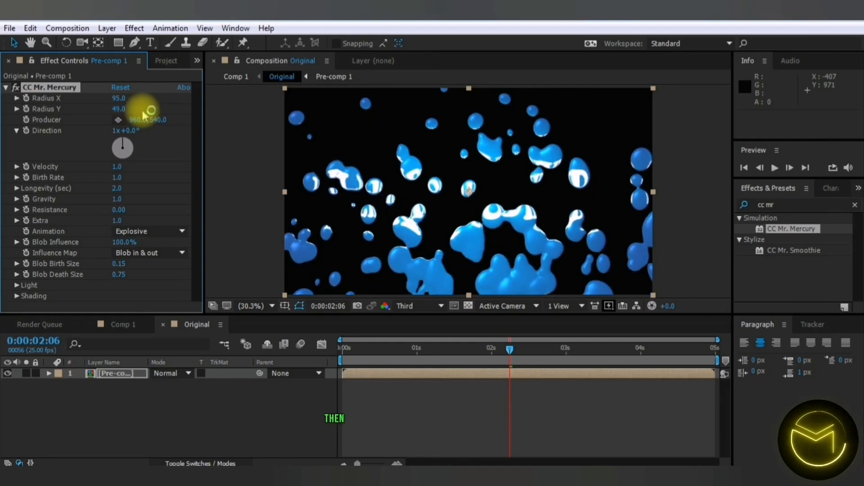
- Move the CC Mr. Mercury Producer point up to about 961, 155, near the upper edge of the frame
click(118, 120)
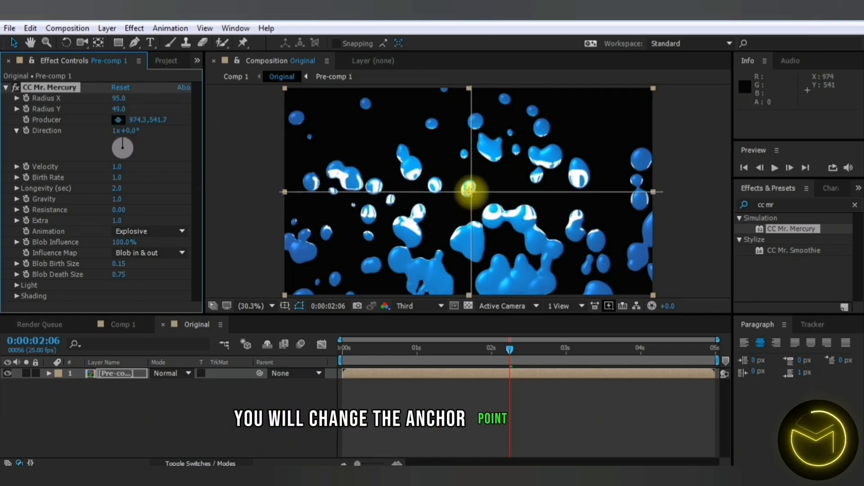
click(471, 173)
click(469, 118)
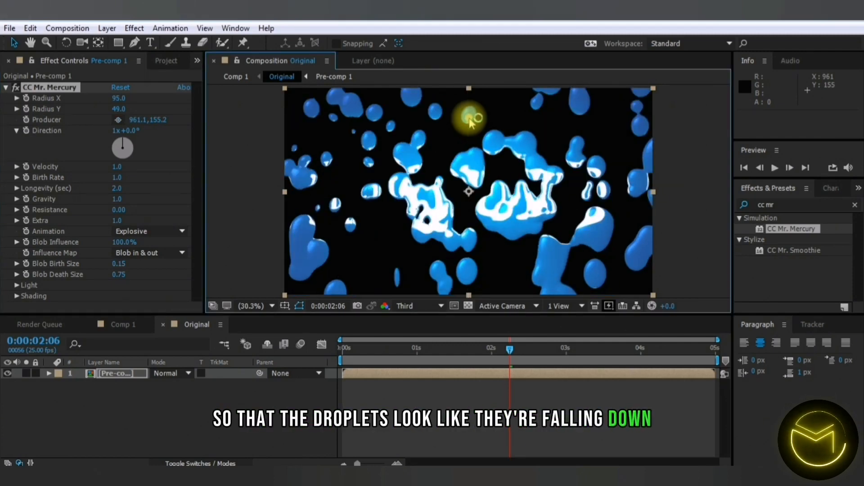
- Set the Birth Rate of CC Mr. Mercury to 0.1
click(117, 178)
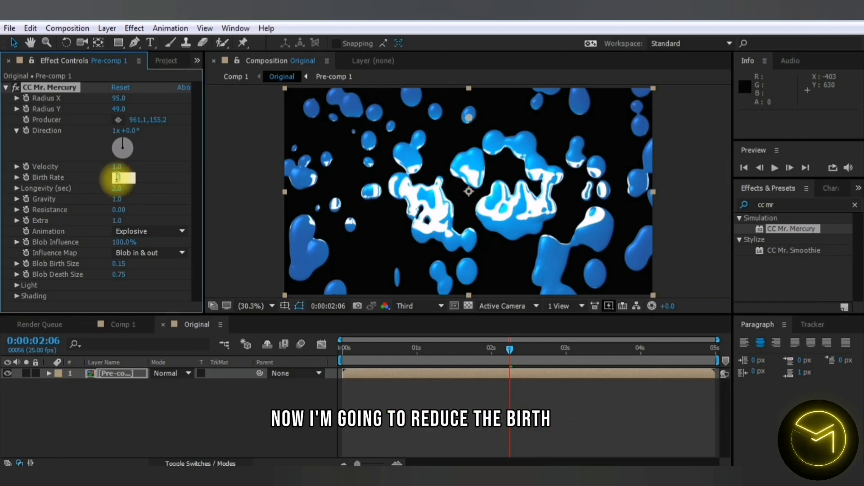
text(0.1)
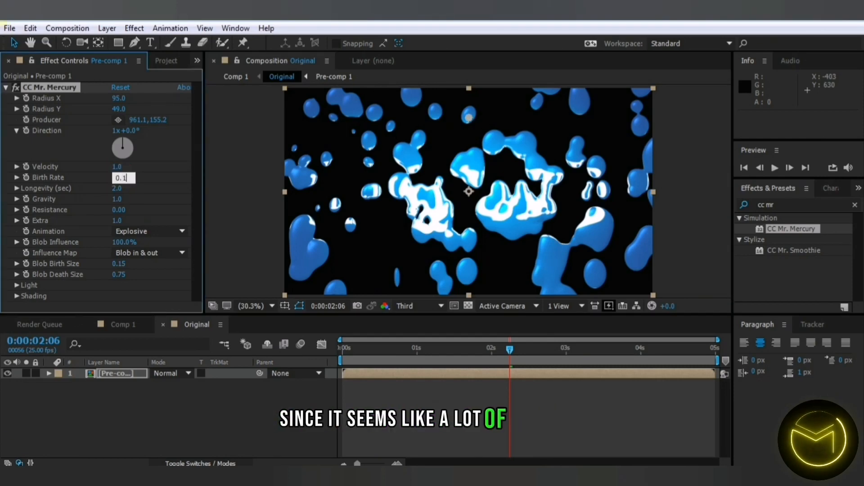
key(Return)
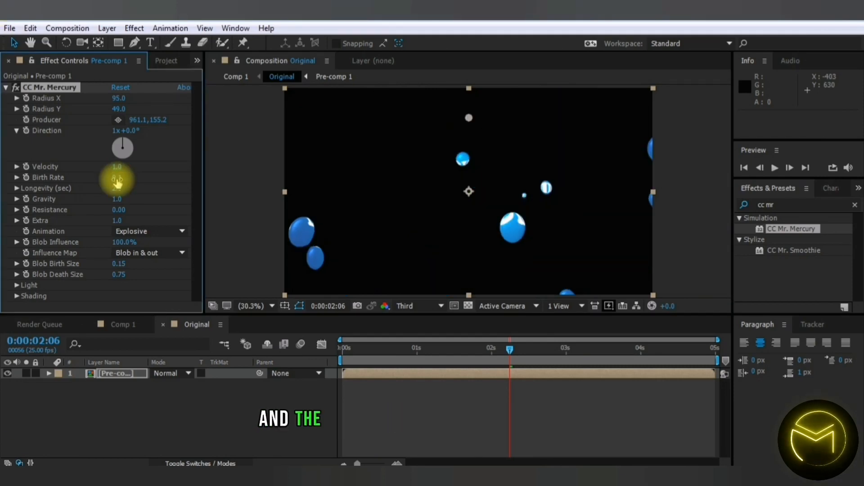
- Set the Blob Birth Size to 2 and the Blob Death Size to 0.8
click(121, 264)
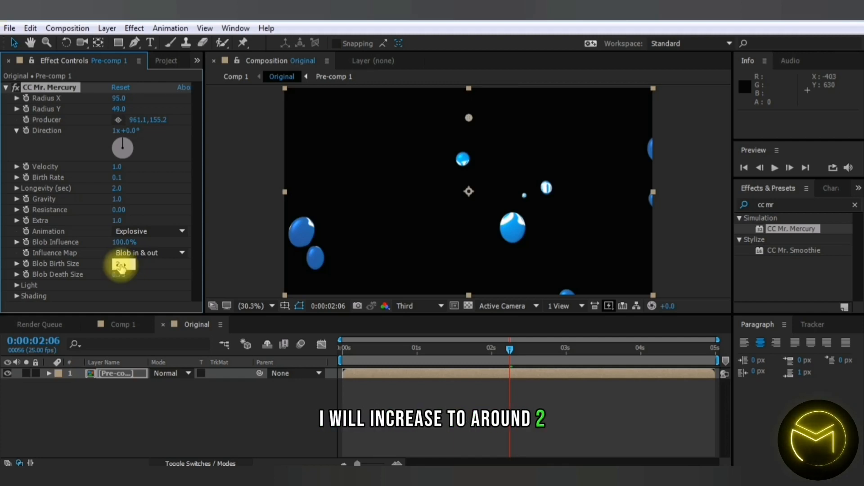
text(2)
key(Return)
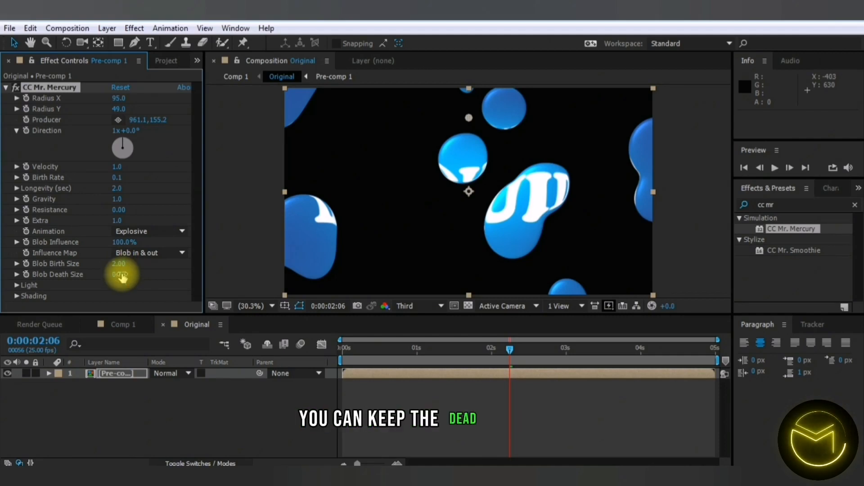
click(120, 274)
text(0.8)
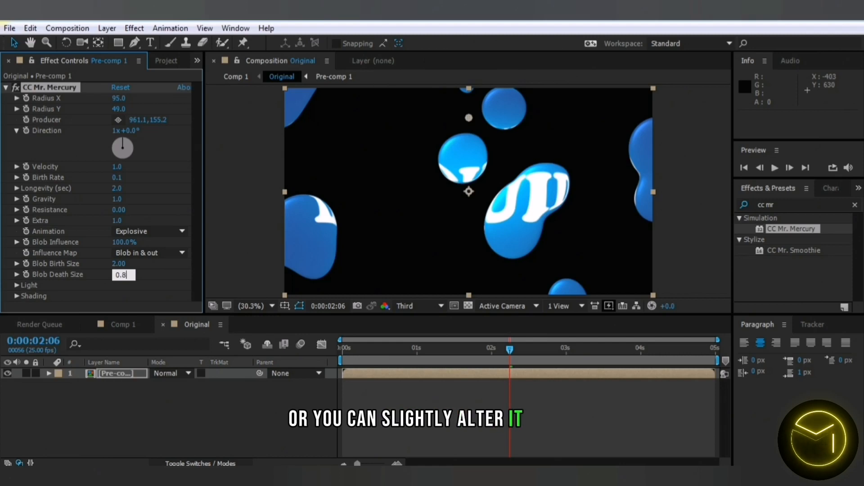
key(Return)
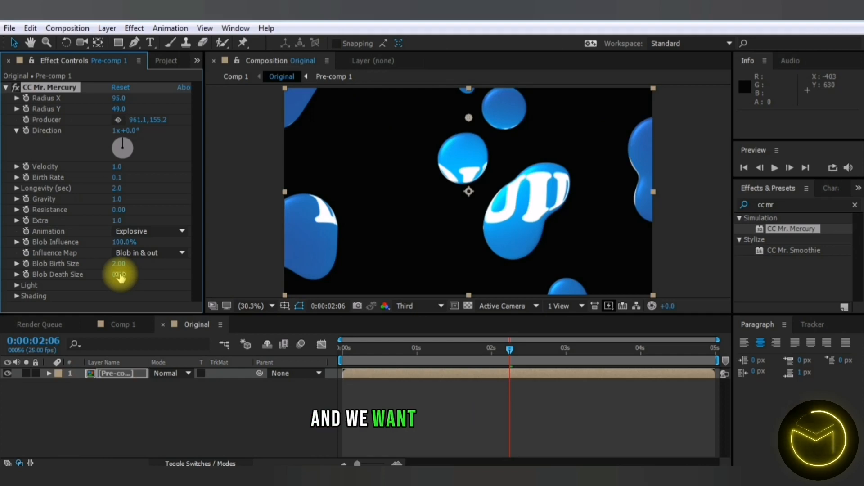
- Set the Velocity of CC Mr. Mercury to 0.1, previewing the droplet animation before and after the change
key(space)
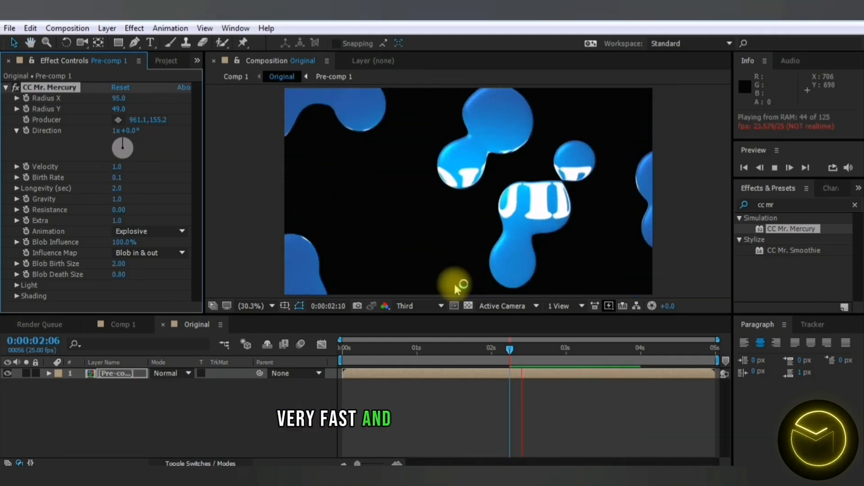
key(space)
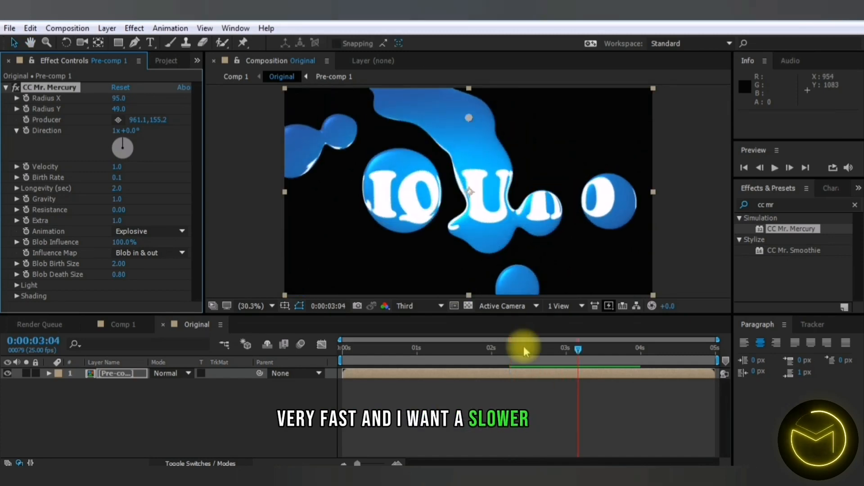
click(117, 167)
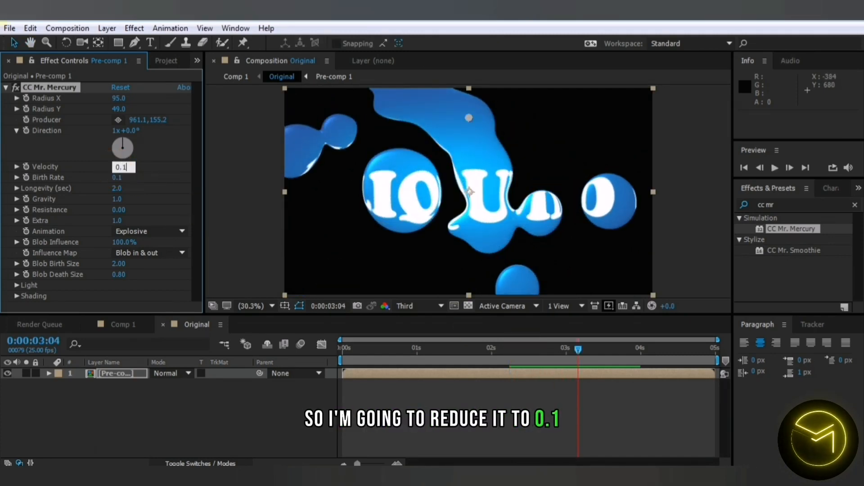
key(Return)
click(438, 350)
key(space)
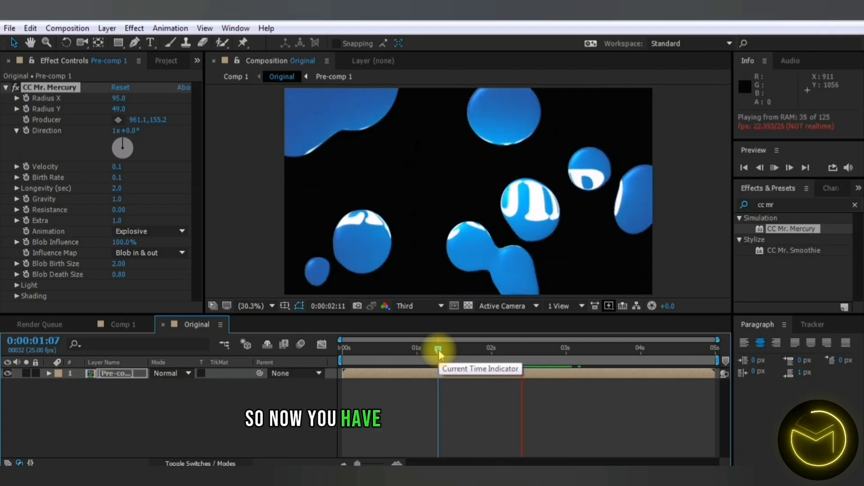
key(space)
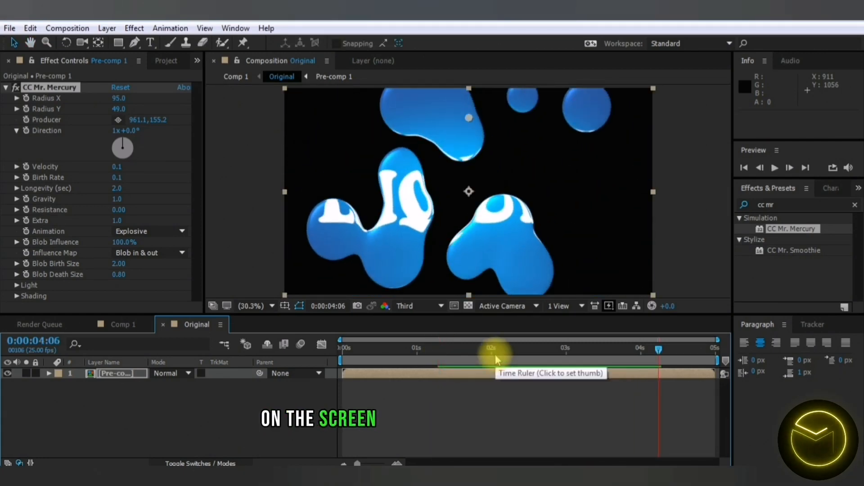
- Set the Resistance of CC Mr. Mercury to 0.5 and preview the droplet animation from about 2 seconds
click(495, 355)
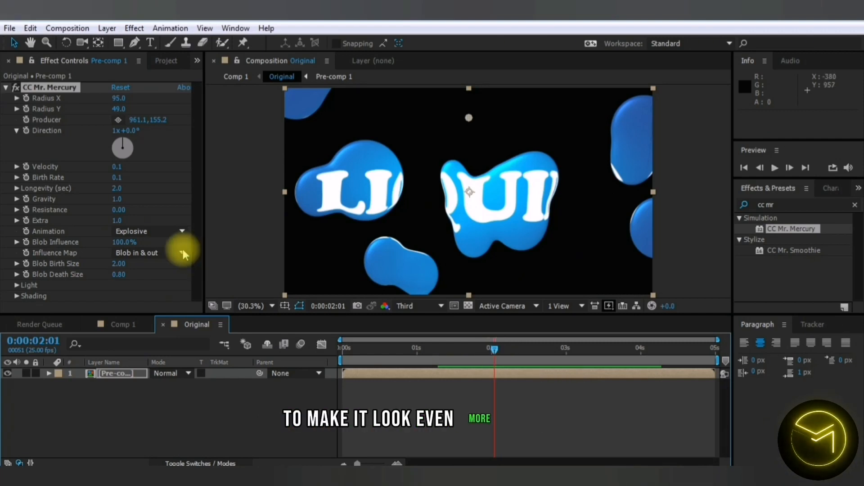
click(123, 210)
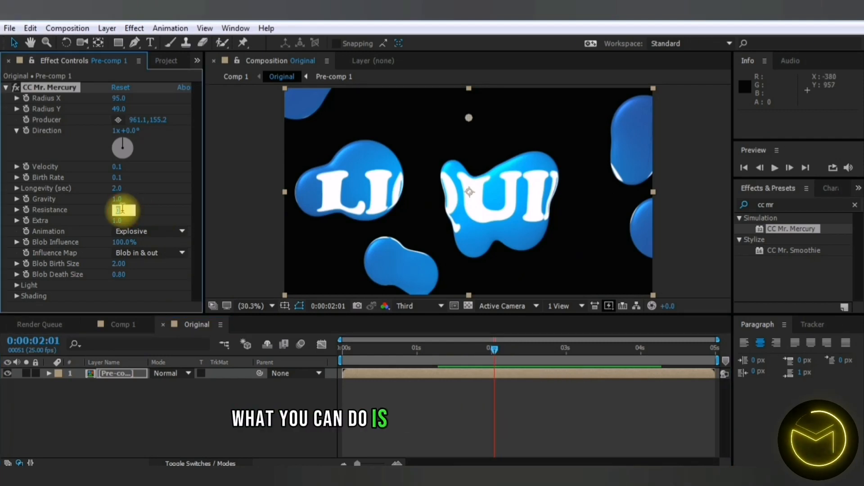
text(0)
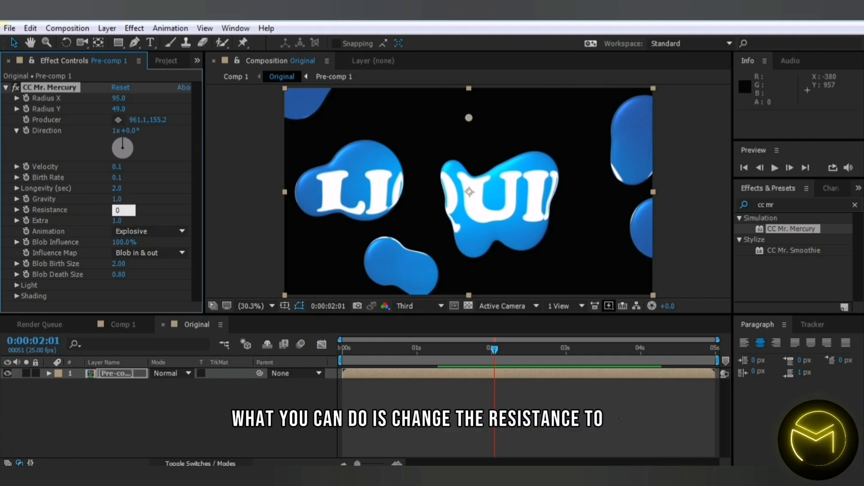
text(.5)
click(122, 209)
key(space)
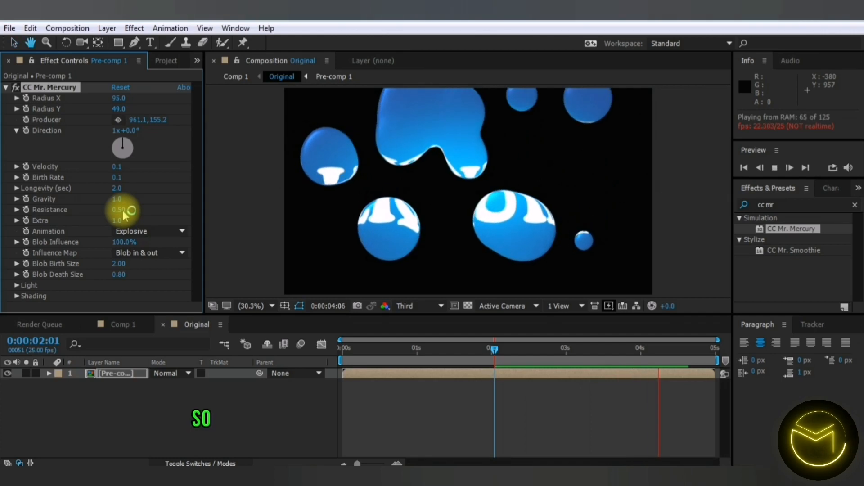
click(261, 235)
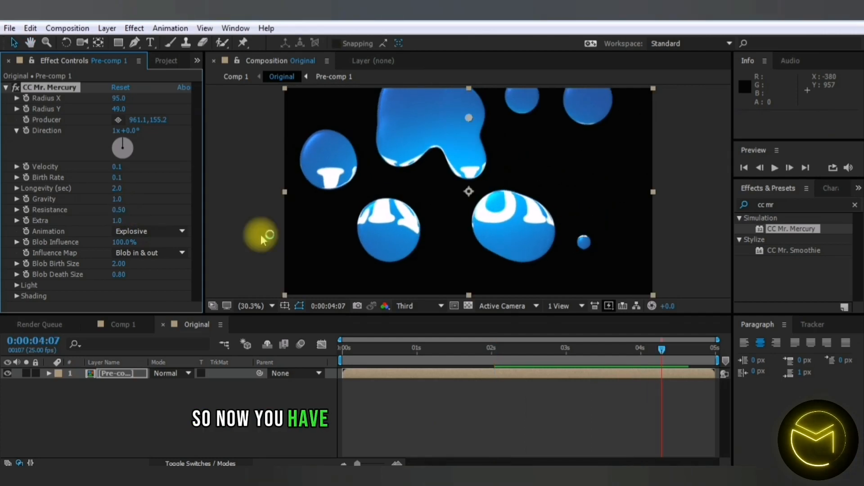
- Set the Blob Influence of CC Mr. Mercury to 96%, with the playhead at 0:00:02:08
click(516, 348)
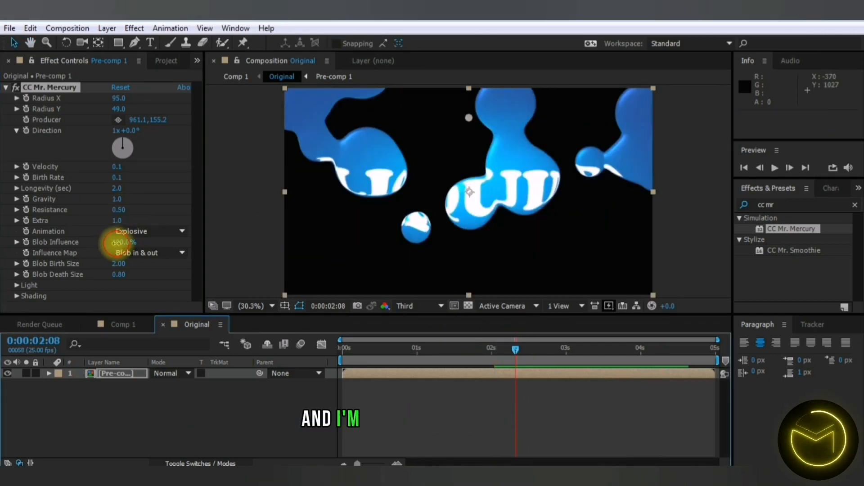
click(118, 243)
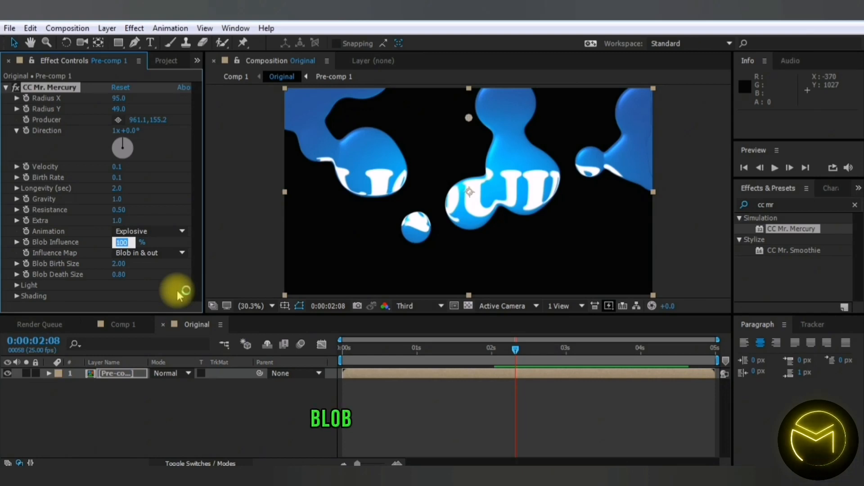
text(96)
key(Return)
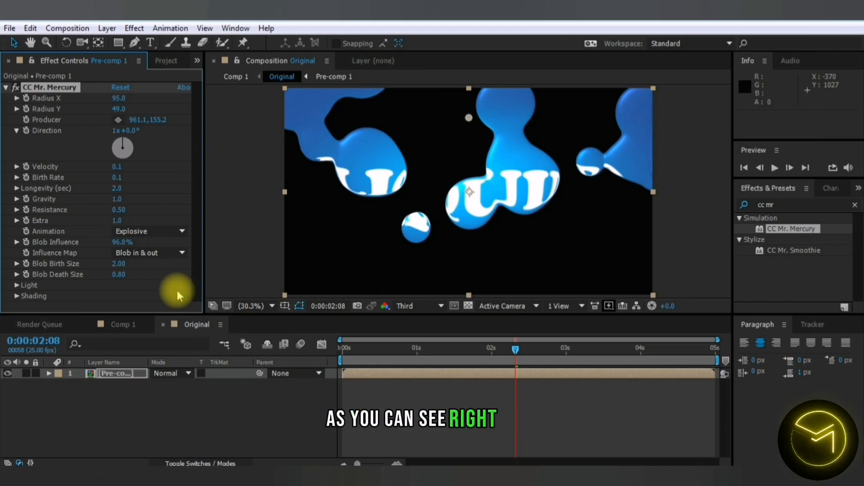
- Duplicate the Pre-comp 1 layer and move the copy's CC Mr. Mercury Producer point down to about 971, 383
click(121, 376)
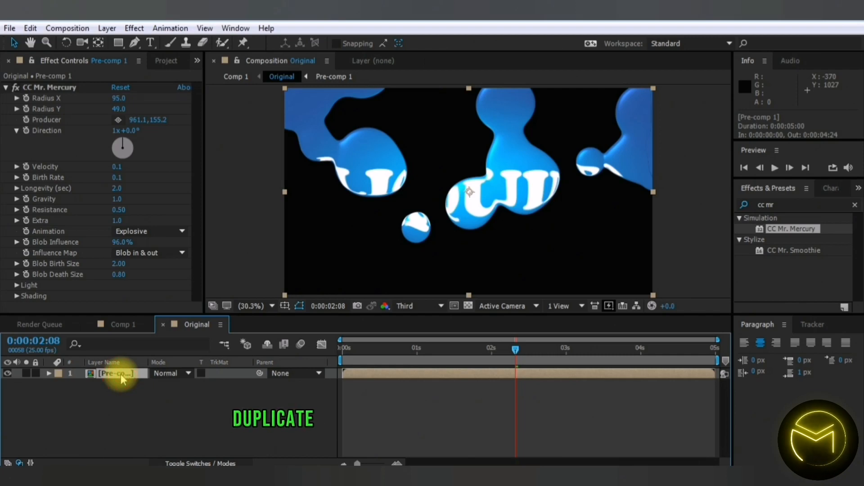
key(ctrl+d)
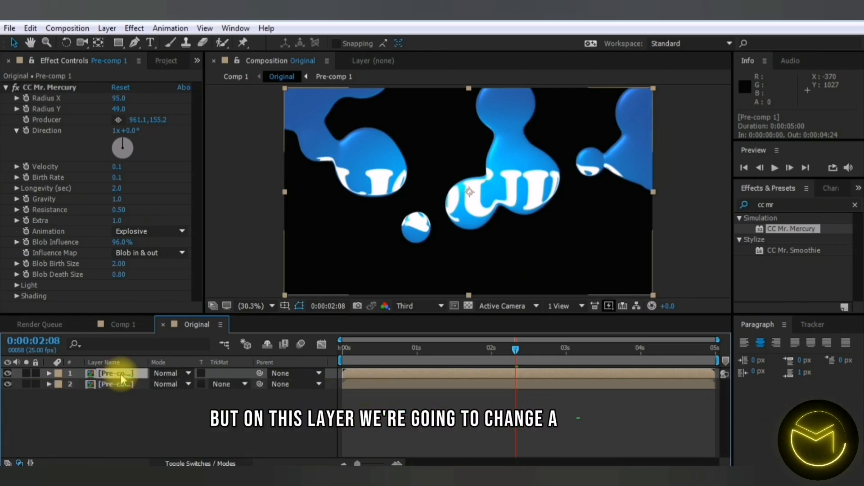
click(118, 119)
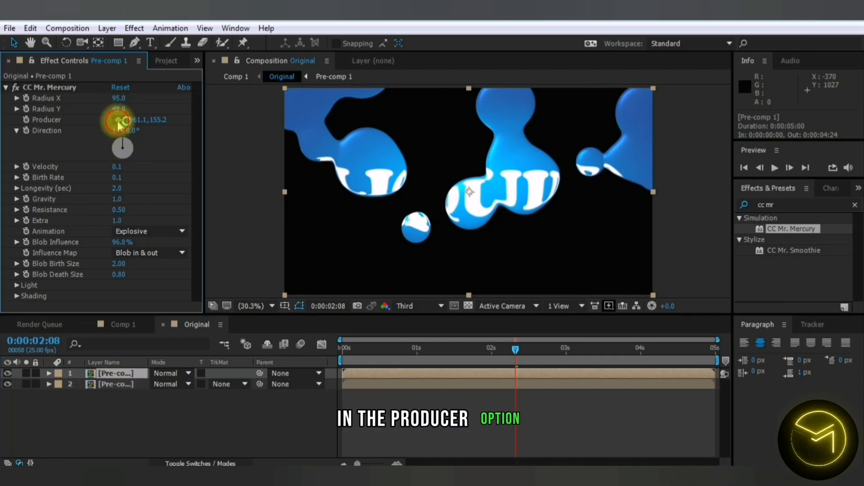
drag(469, 118, 471, 161)
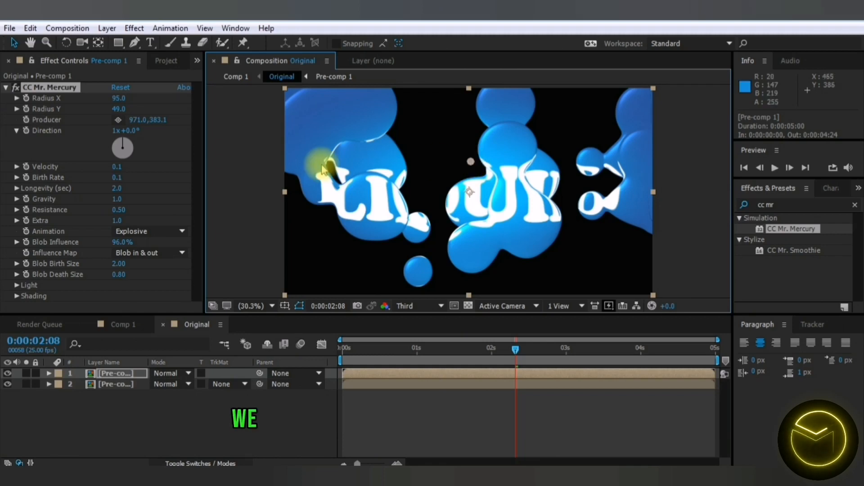
- Set the Velocity of CC Mr. Mercury on the duplicated layer to 0.2
click(121, 167)
text(0)
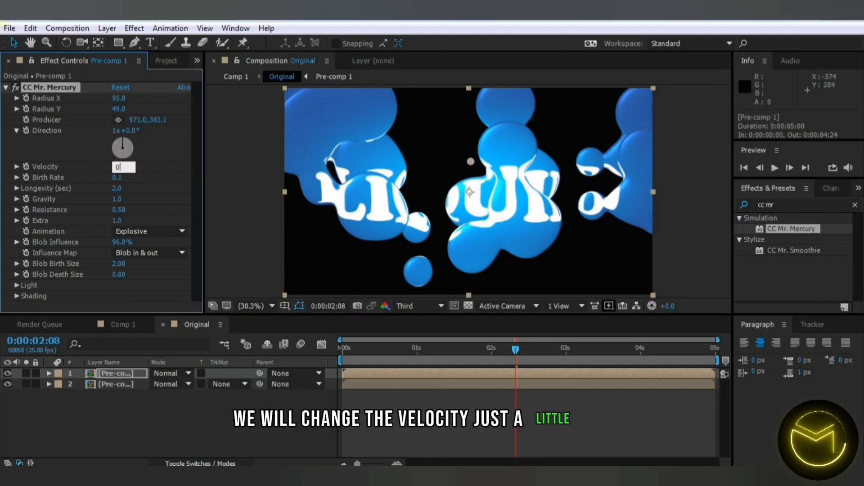
key(Return)
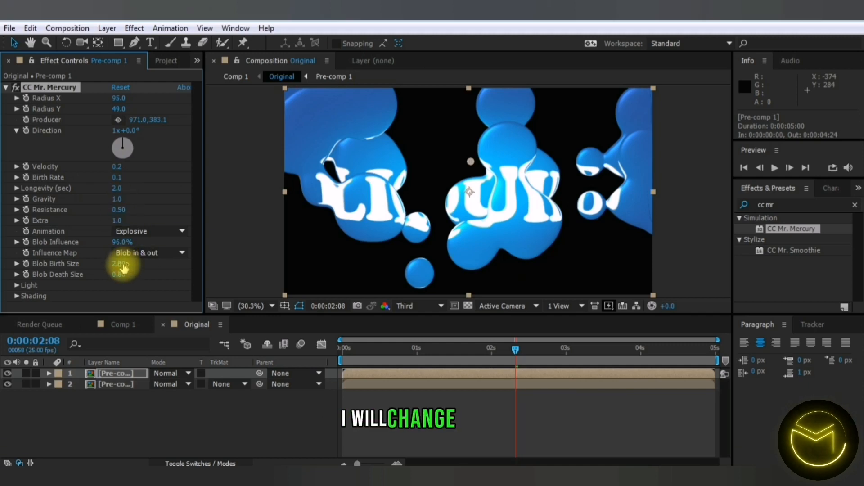
- Set the duplicated layer's Blob Birth Size to 1 and Blob Death Size to 0.5, and open its Blob Influence for editing
text(1)
key(Return)
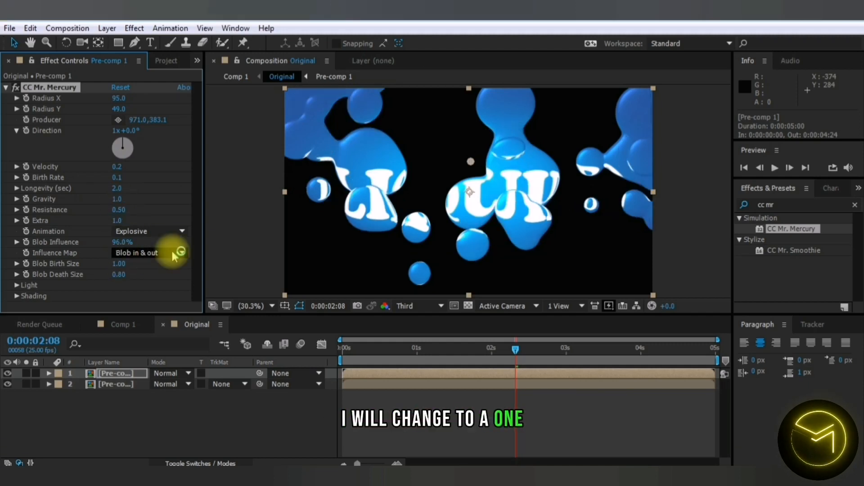
text(0.)
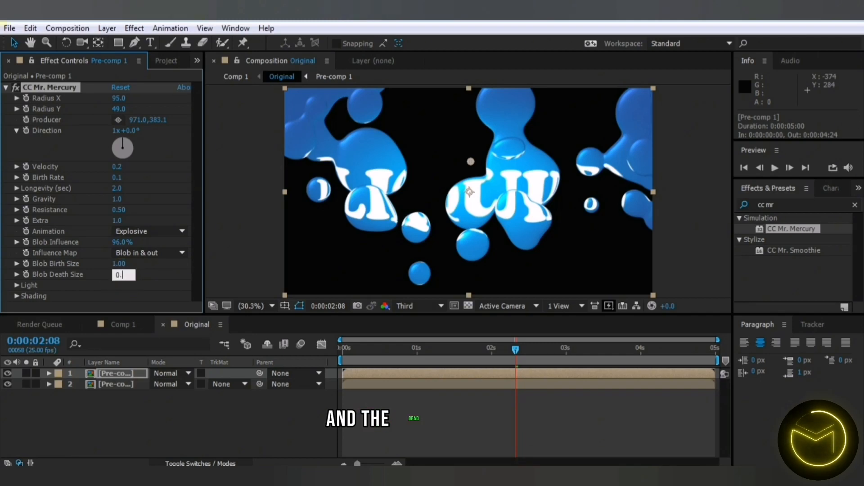
text(5)
key(Return)
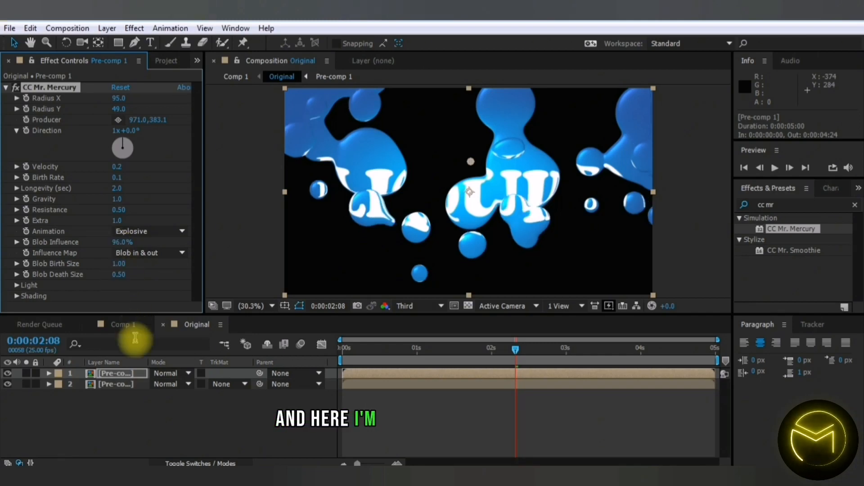
click(116, 245)
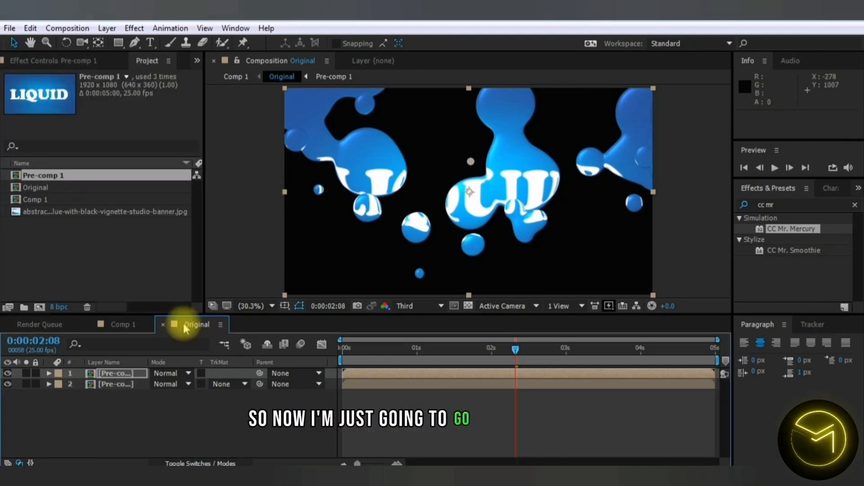
- Preview the combined droplet animation over the LIQUID title in Comp 1 from the first frame
click(131, 324)
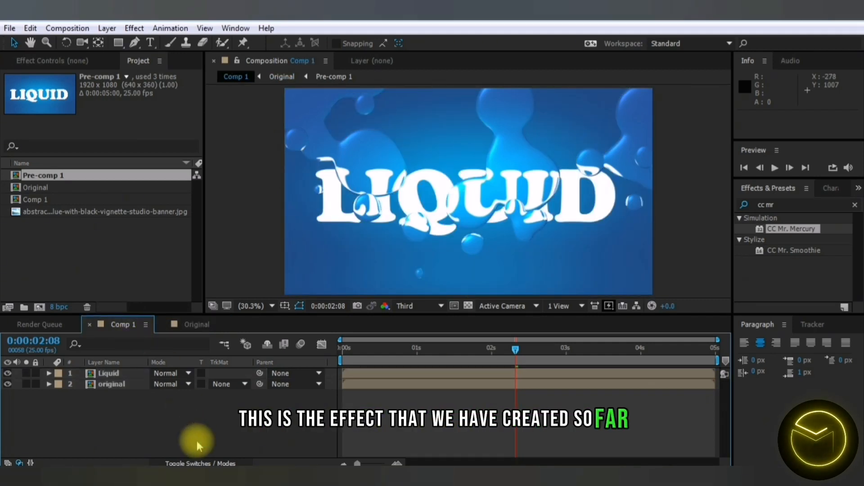
click(344, 348)
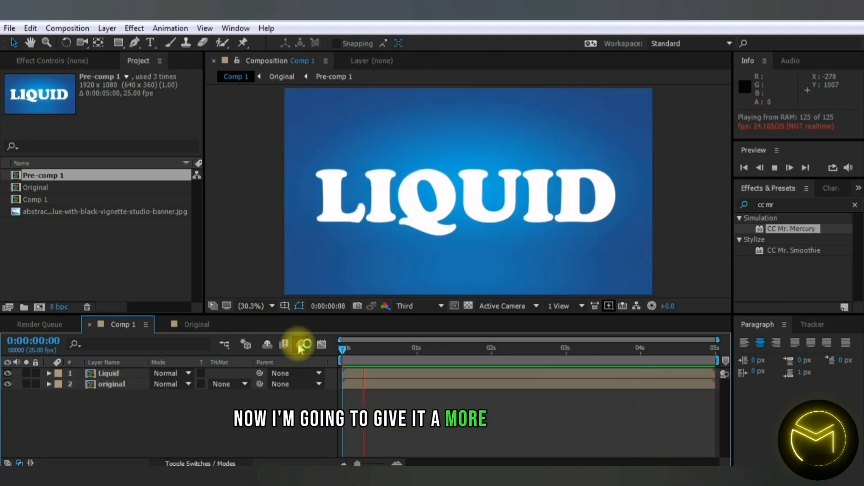
key(space)
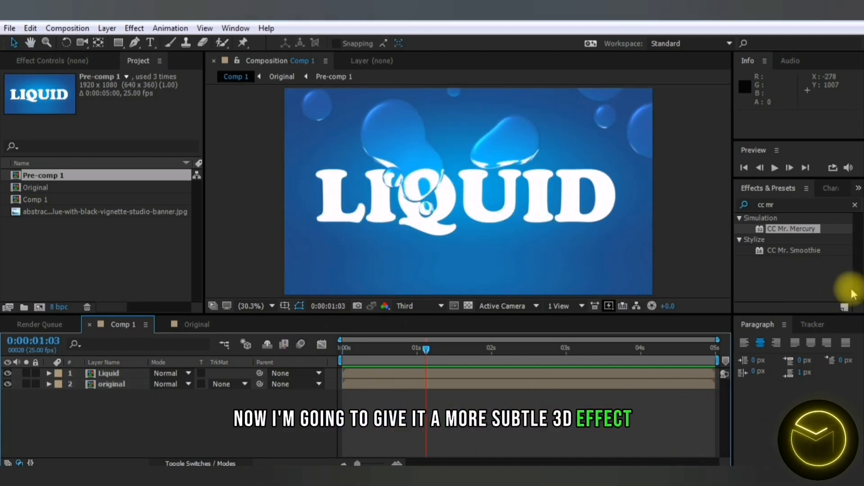
- Find the CC Glass effect and apply it to the original layer in Comp 1
click(854, 205)
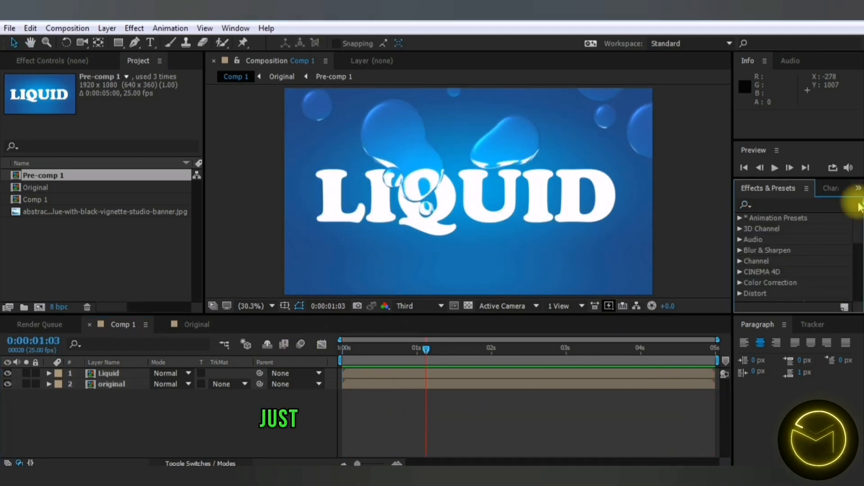
click(805, 204)
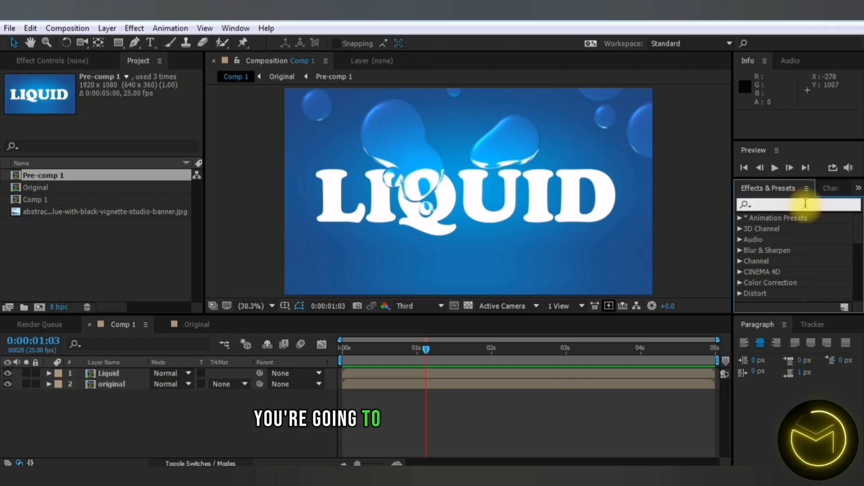
text(cc glas)
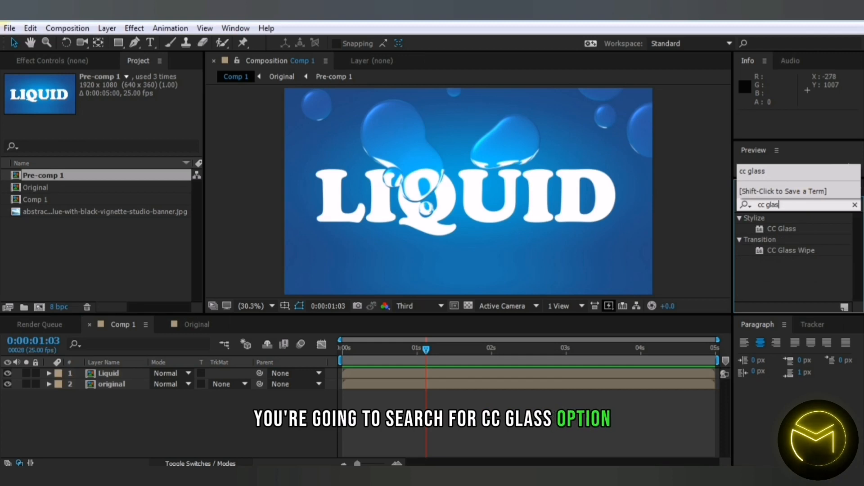
drag(781, 229, 120, 386)
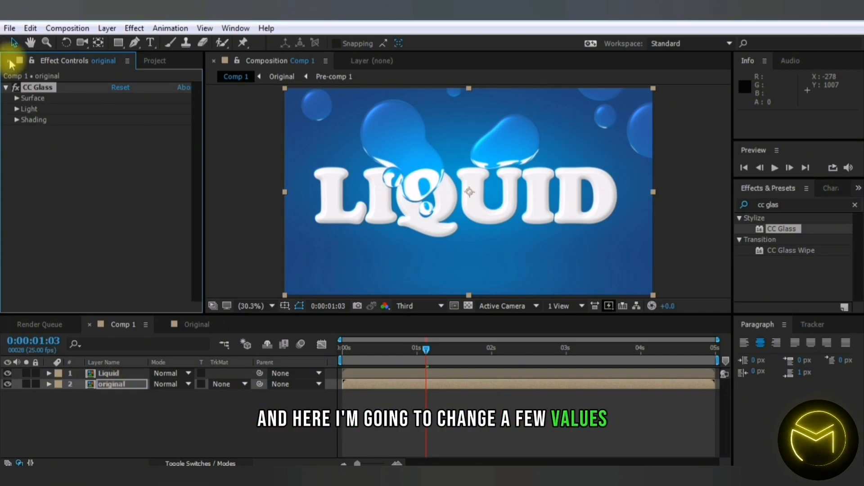
- In the CC Glass Surface settings, set the Bump Map to 1. Liquid and the Property to Alpha
click(16, 99)
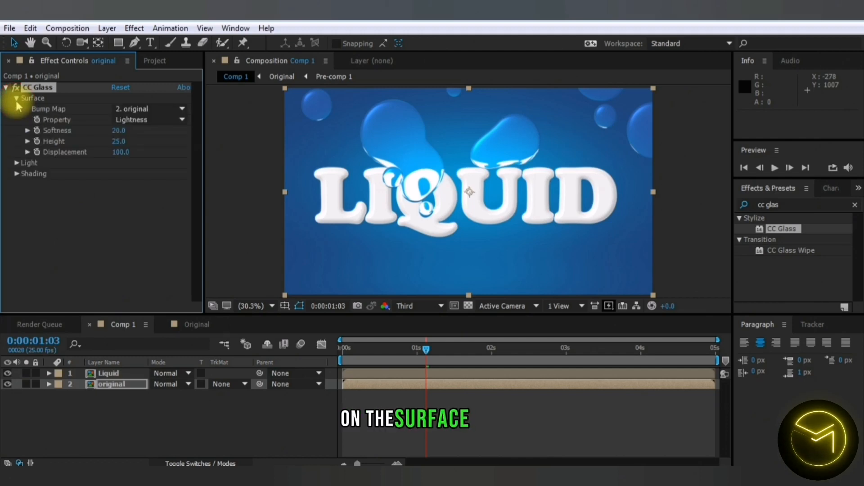
click(154, 109)
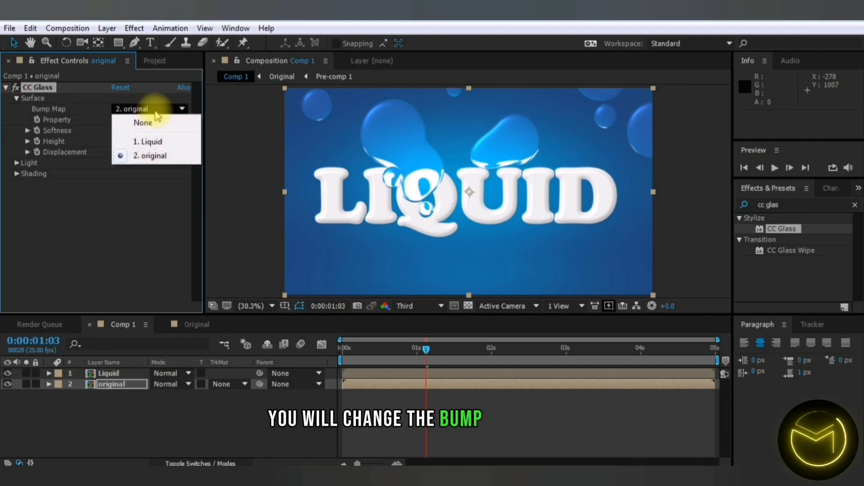
click(157, 142)
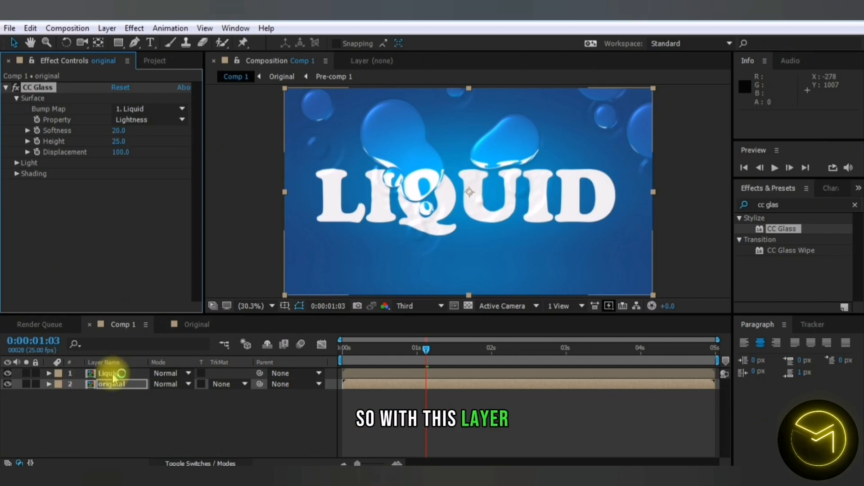
click(166, 128)
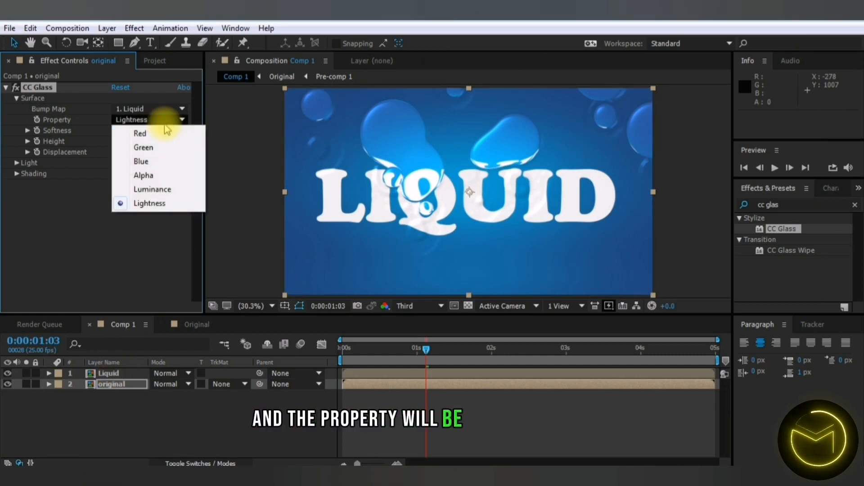
click(160, 175)
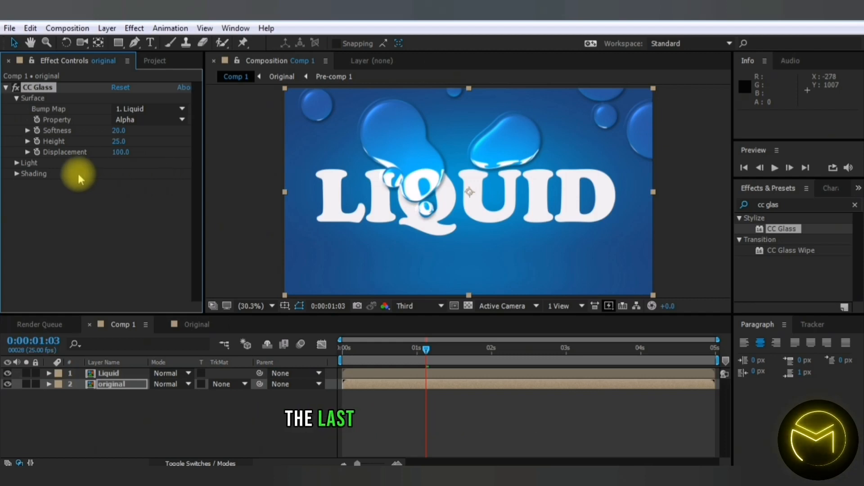
- Set the Ambient value in the CC Glass Shading settings to 55 and preview the animation from the first frame
click(16, 174)
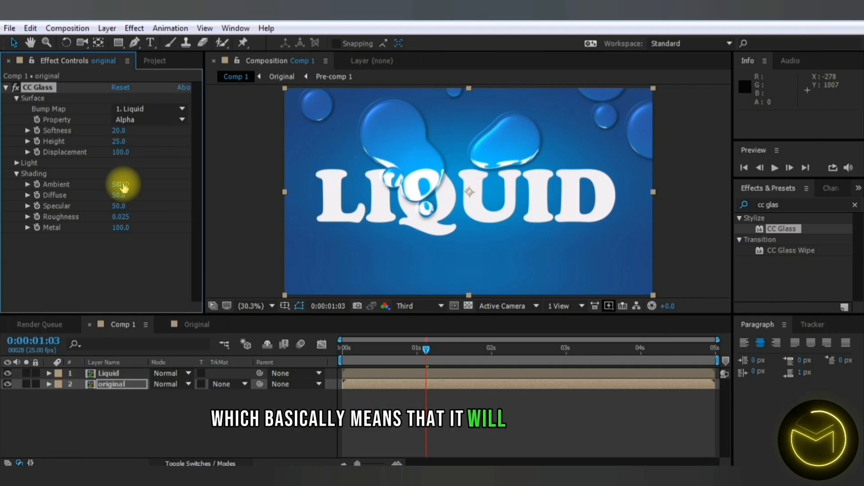
drag(120, 184, 131, 184)
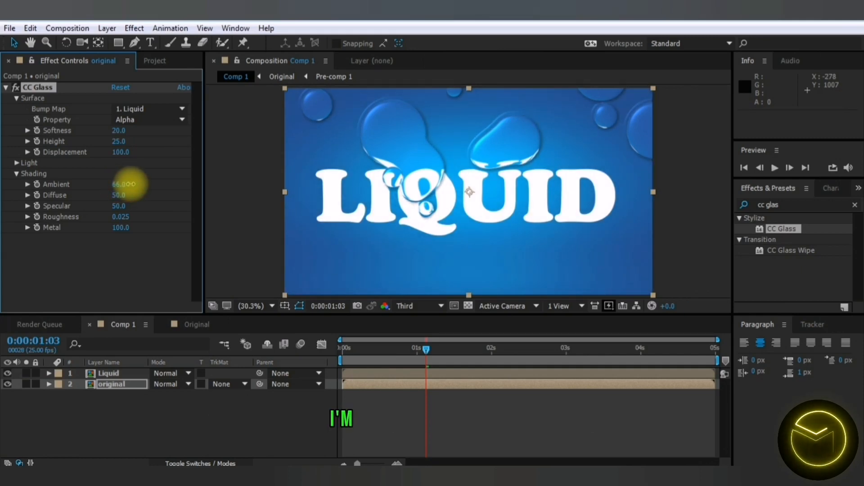
drag(128, 184, 127, 184)
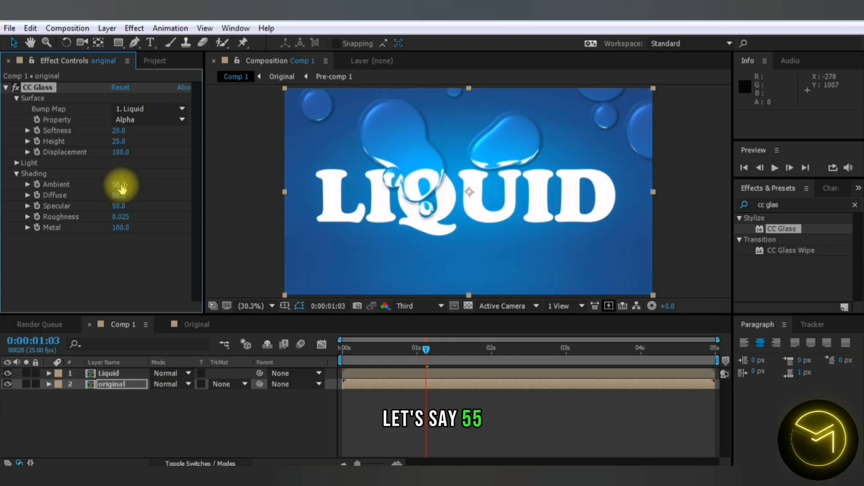
click(154, 304)
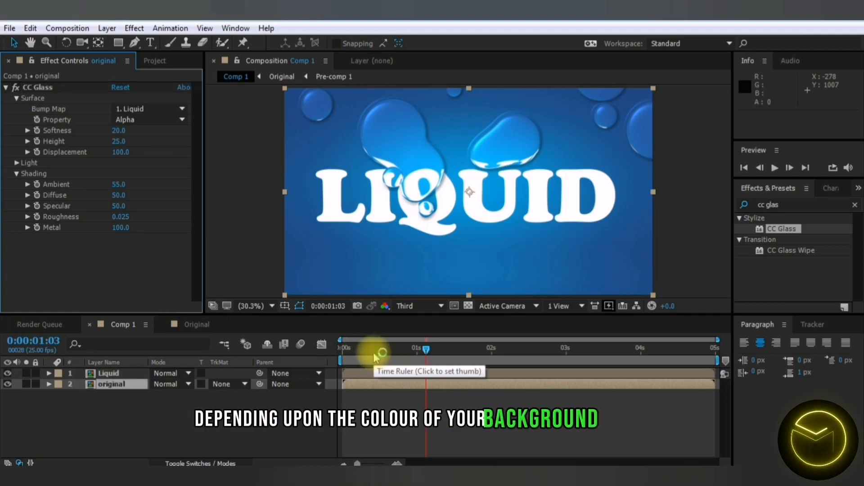
click(337, 349)
key(space)
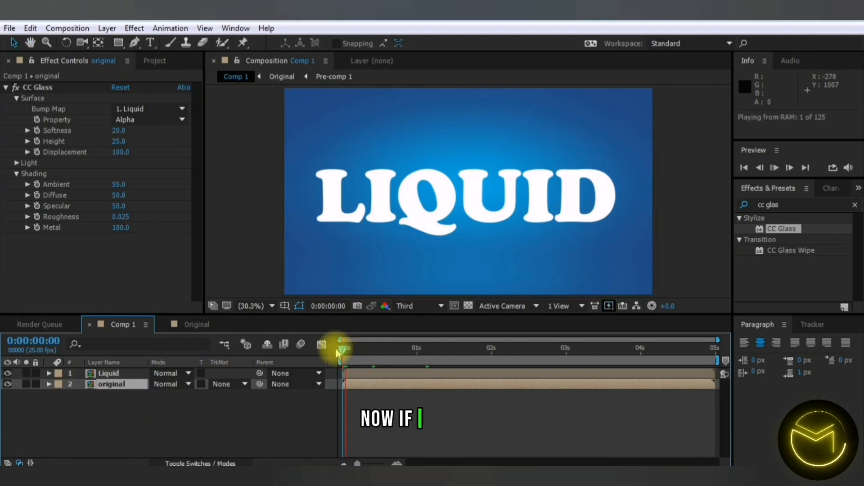